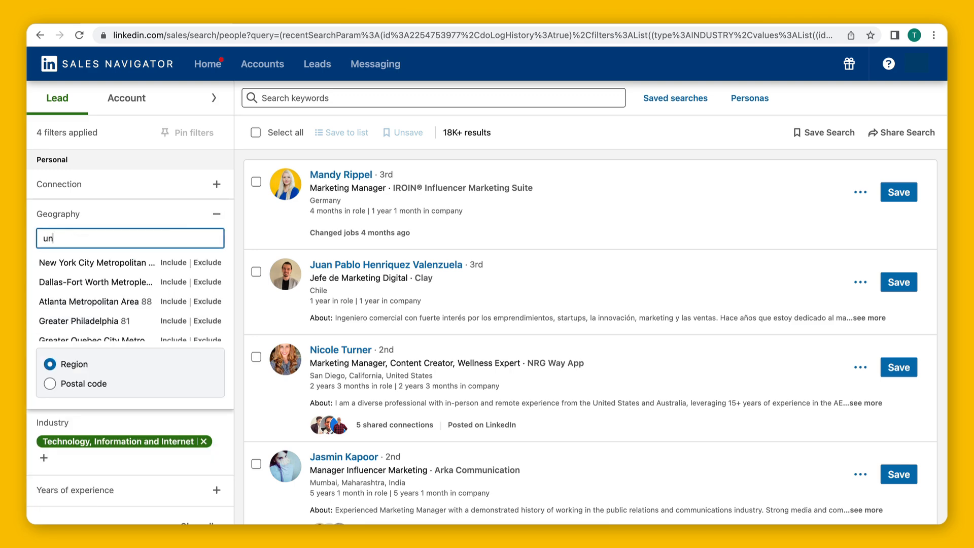
# - Filter the lead search to the United States geography and export 10 people to CSV
pyautogui.press('Return')
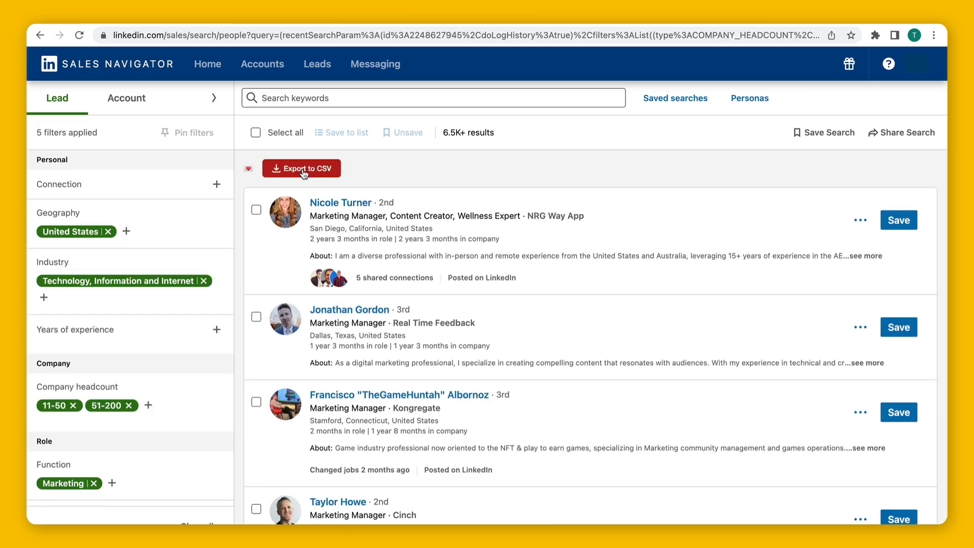
pyautogui.click(304, 170)
pyautogui.write('10')
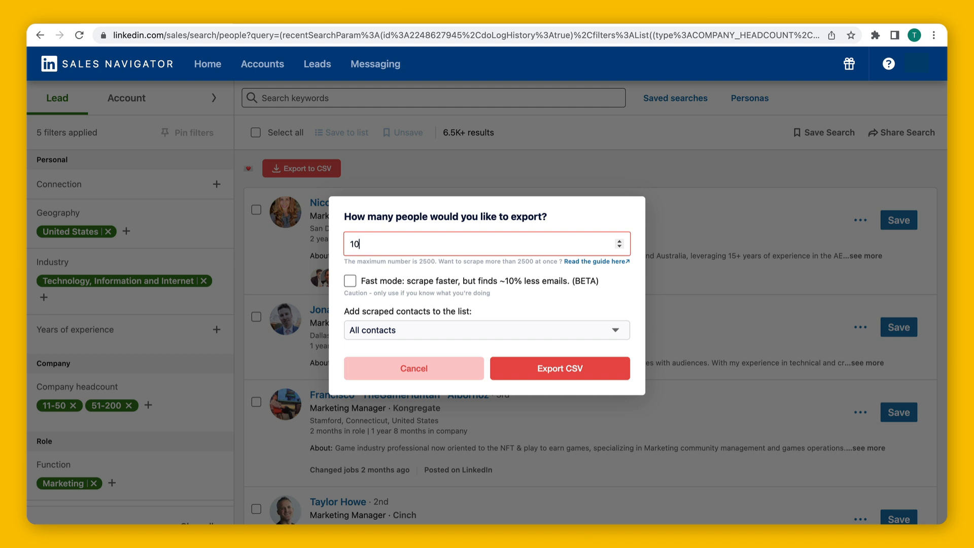
pyautogui.click(554, 373)
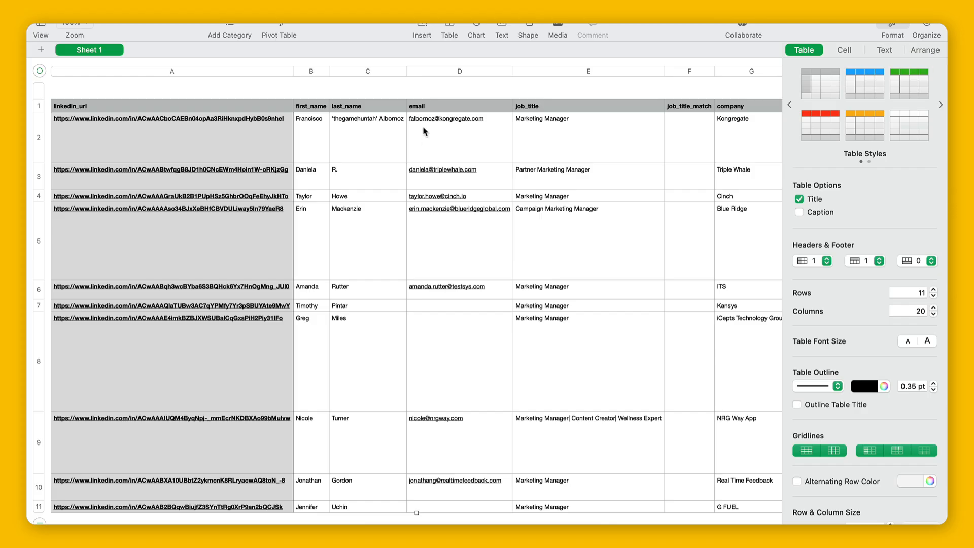
pyautogui.scroll(5, 425, 132)
pyautogui.scroll(1, 425, 132)
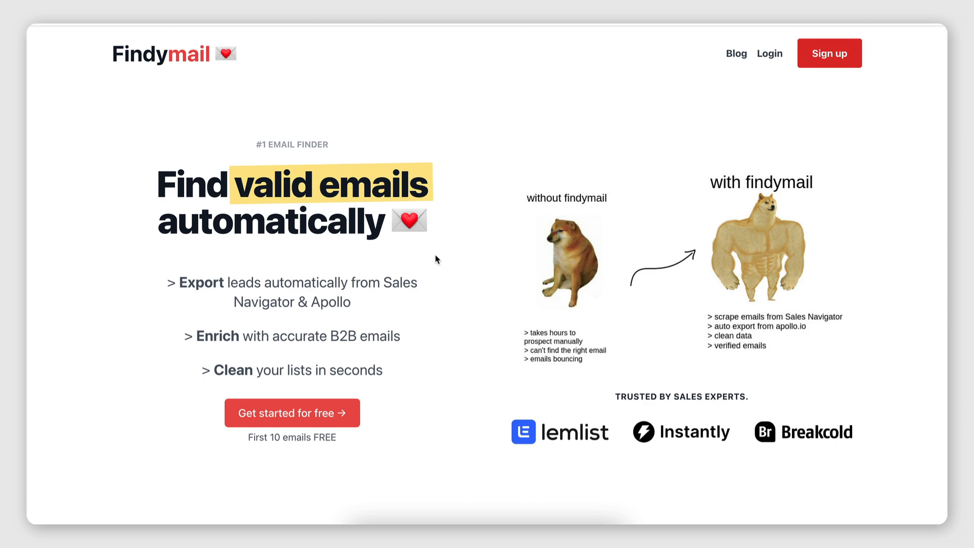
# - Look through the Findymail home page and open its account sign-up
pyautogui.scroll(-20, 435, 255)
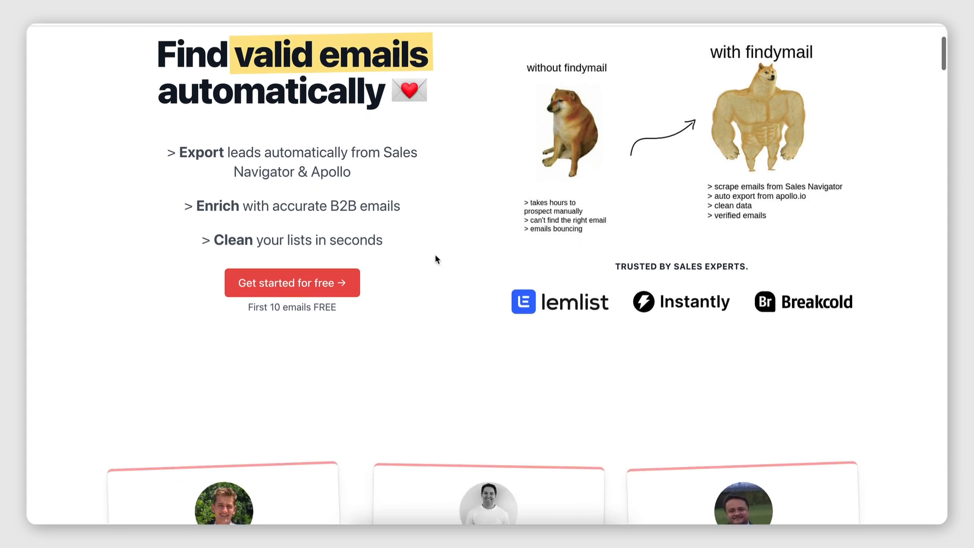
pyautogui.scroll(-12, 435, 255)
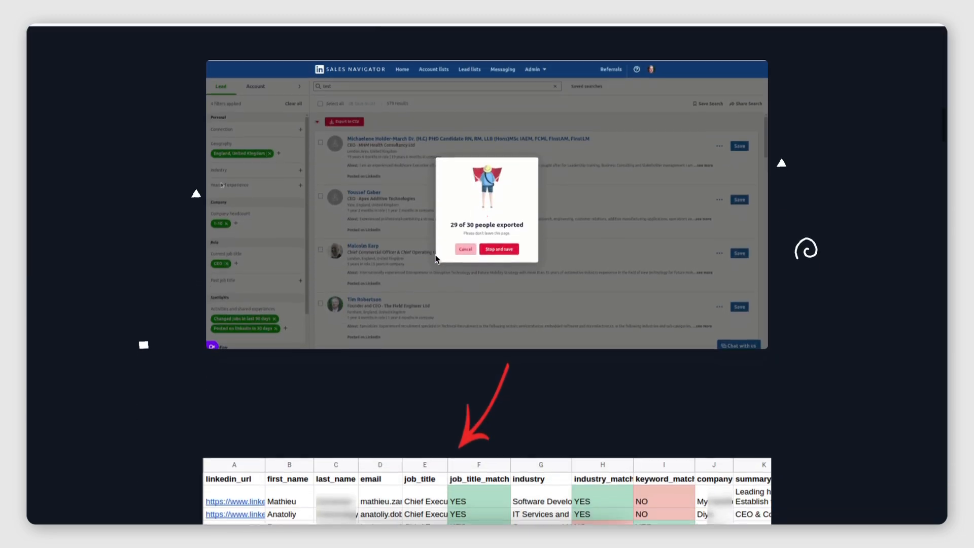
pyautogui.scroll(-8, 435, 254)
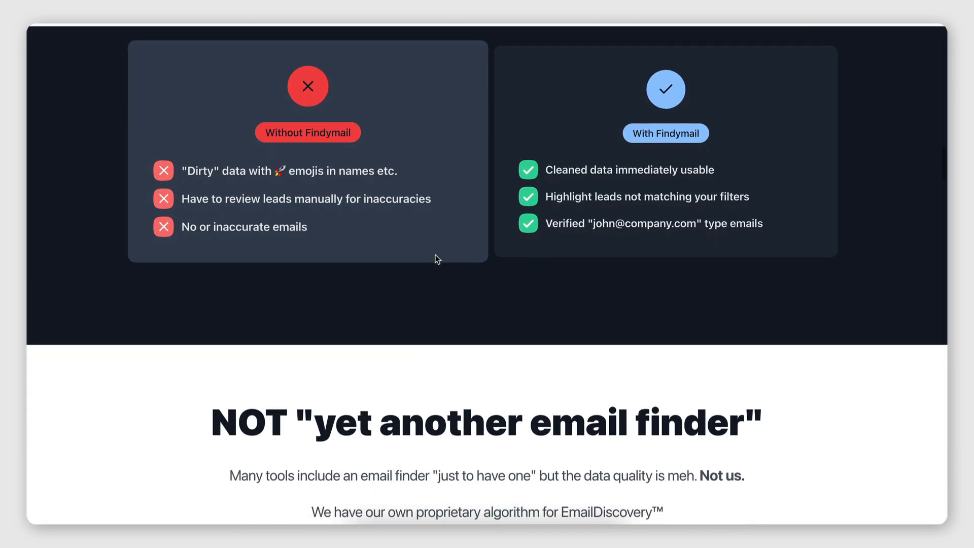
pyautogui.scroll(-4, 435, 259)
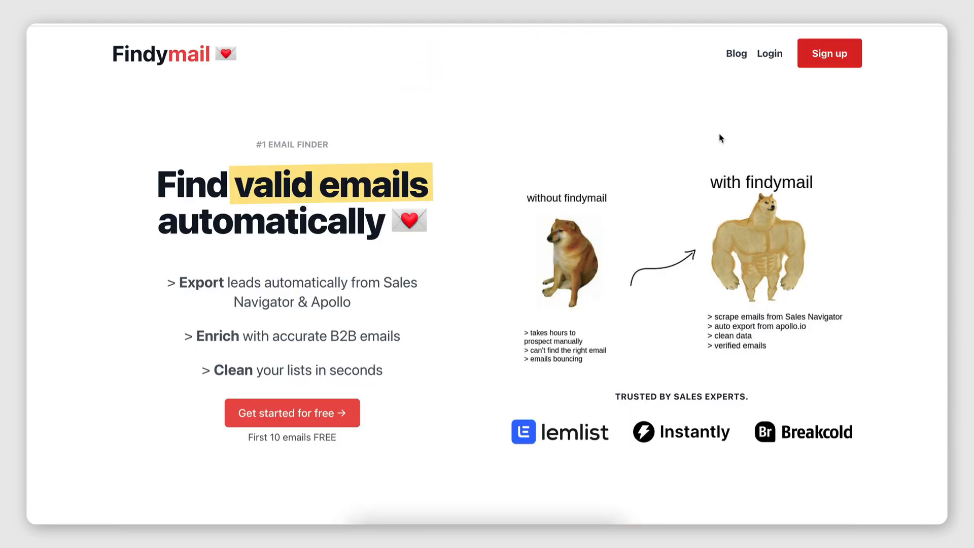
pyautogui.click(826, 60)
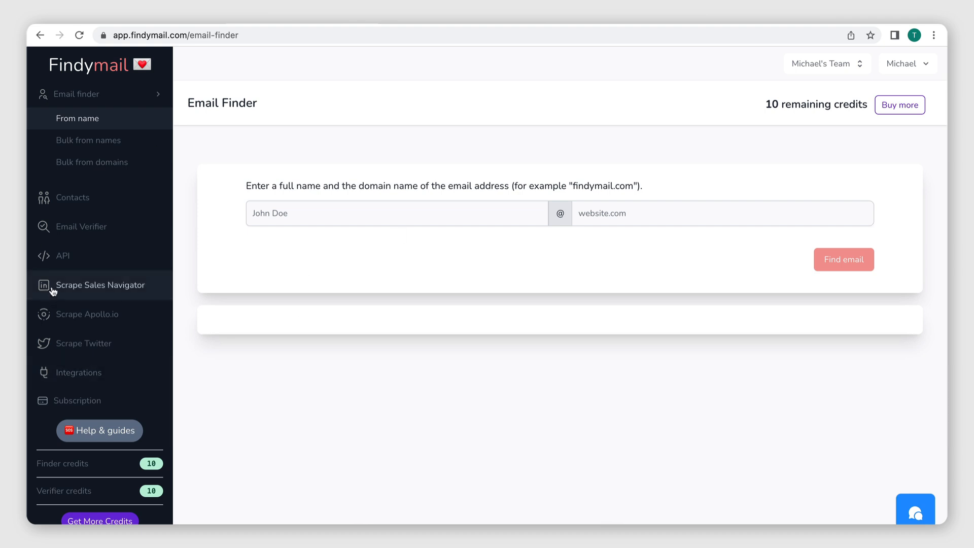
# - Open the Scrape Sales Navigator instructions in Findymail and install its linked Chrome extension
pyautogui.click(113, 290)
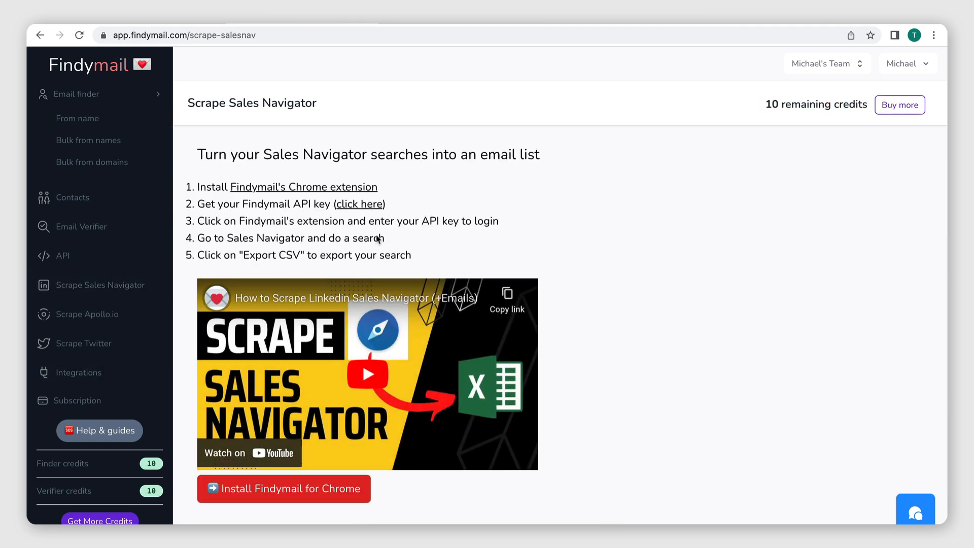
pyautogui.click(267, 188)
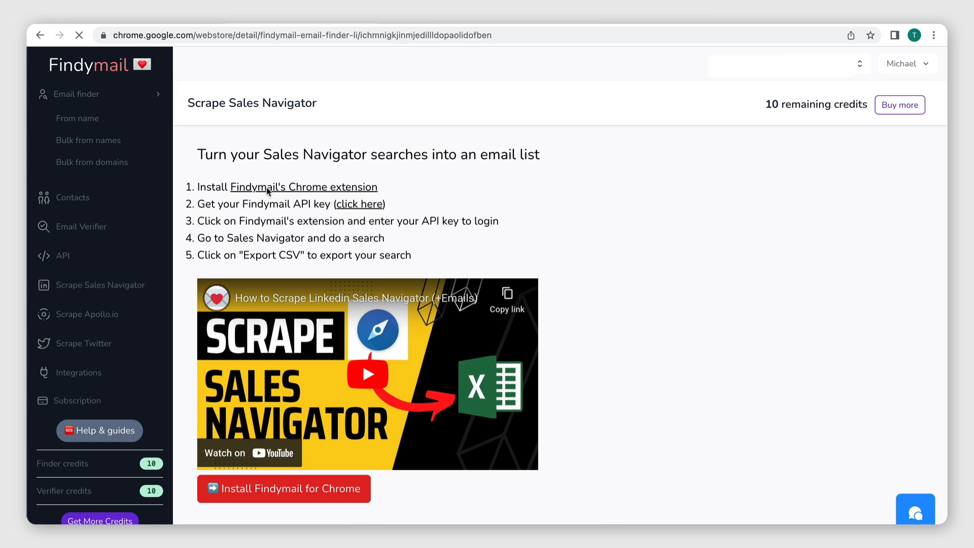
pyautogui.click(723, 155)
pyautogui.click(571, 323)
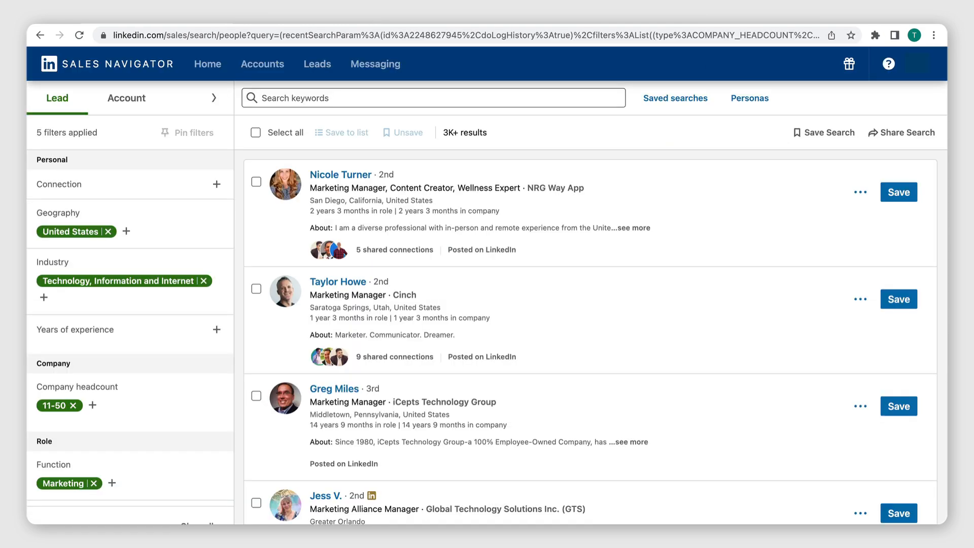
# - Reload the Sales Navigator lead search, pin the Findymail extension in the browser and open it
pyautogui.press('super+r')
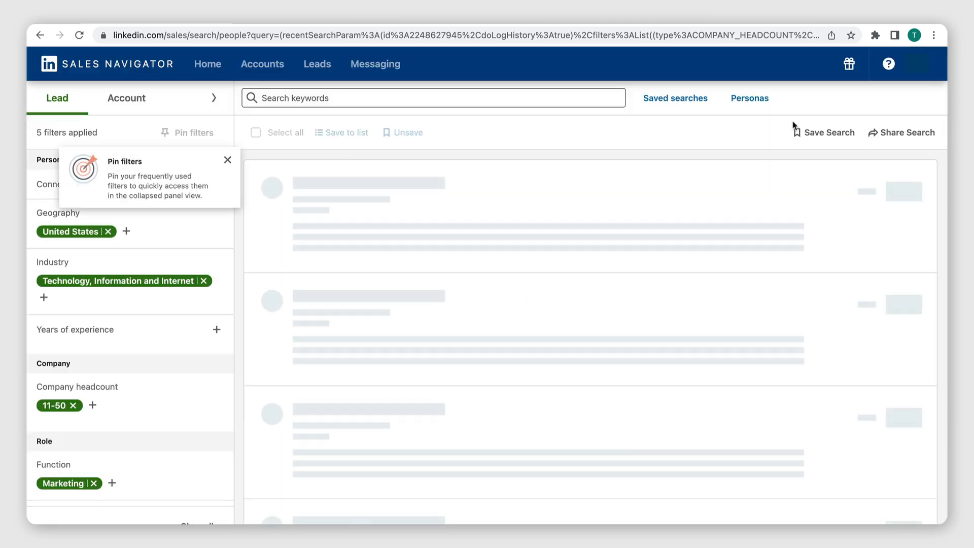
pyautogui.click(875, 35)
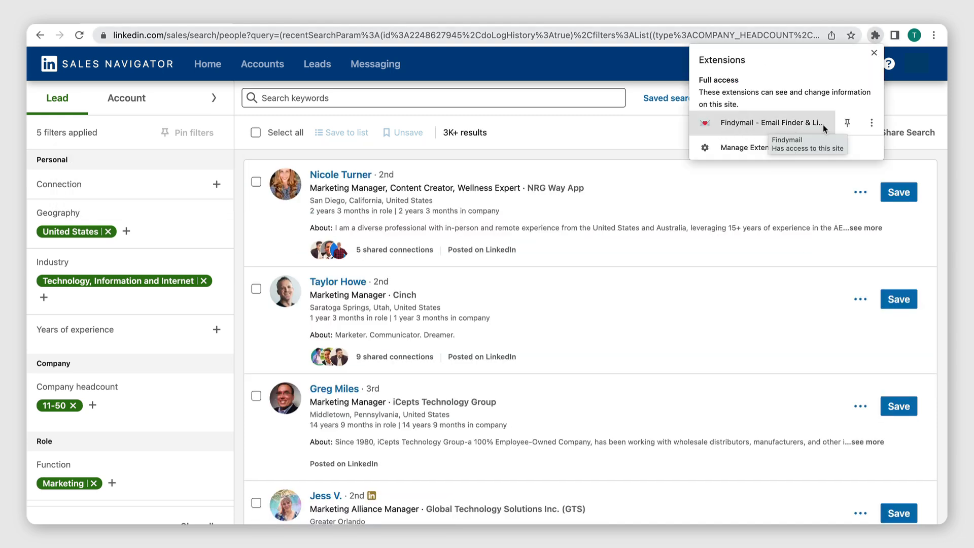
pyautogui.click(847, 123)
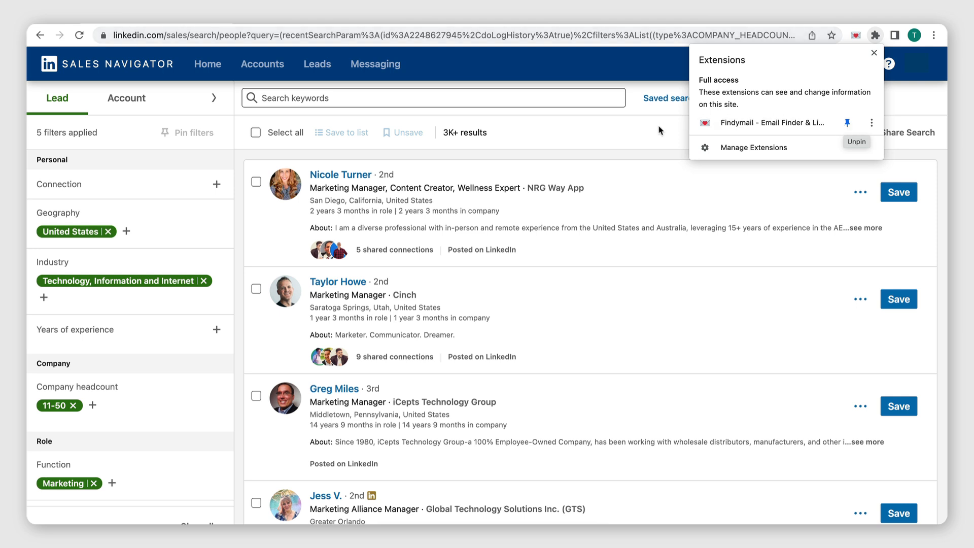
pyautogui.click(661, 130)
pyautogui.click(855, 36)
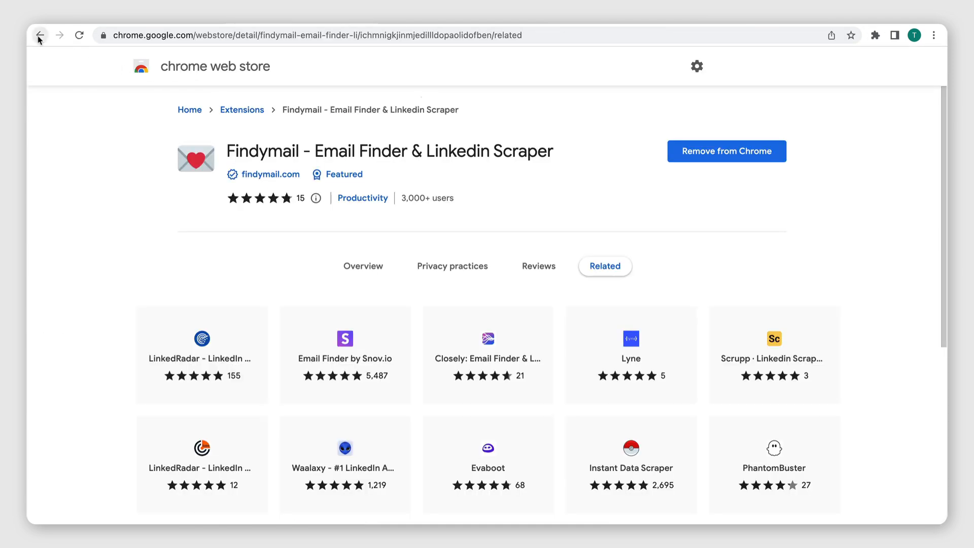
# - Return from the Chrome Web Store to Findymail and open API access from its integrations
pyautogui.click(39, 35)
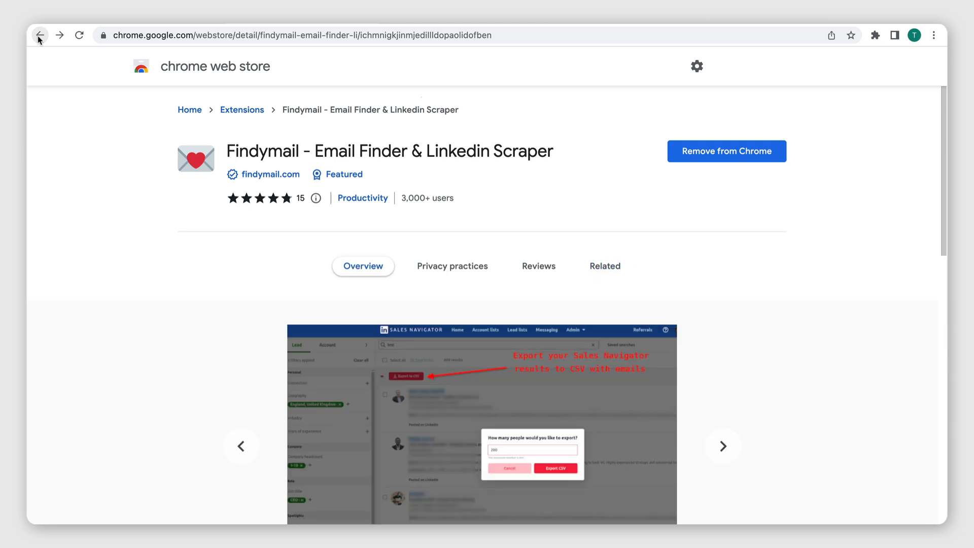
pyautogui.click(40, 35)
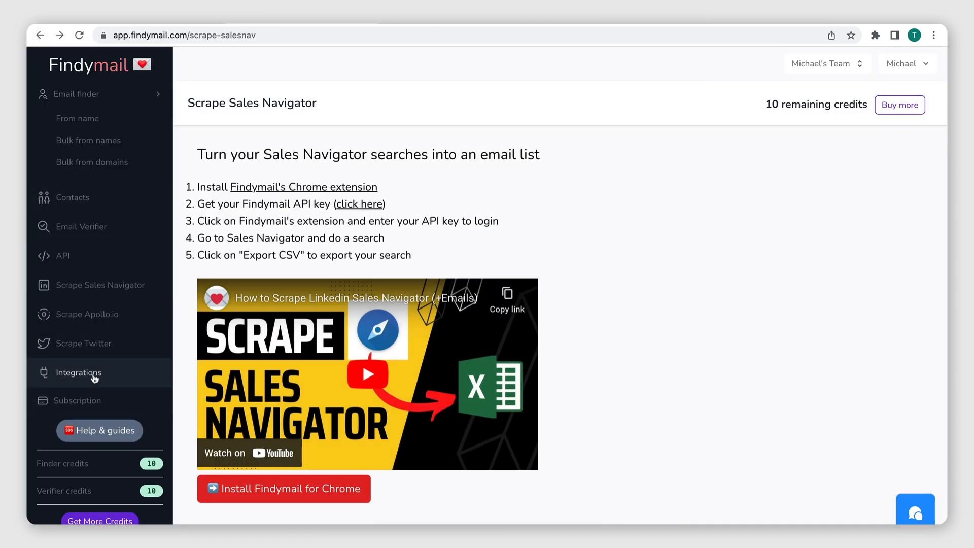
pyautogui.click(94, 376)
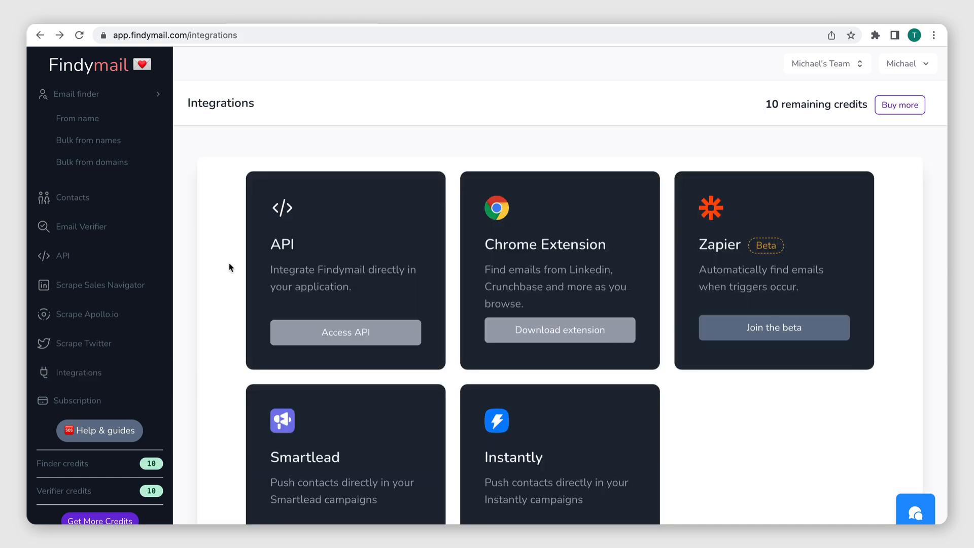
pyautogui.click(367, 343)
# - Create an API token named "Chrome Extensions" and copy the generated token
pyautogui.click(490, 210)
pyautogui.write('C')
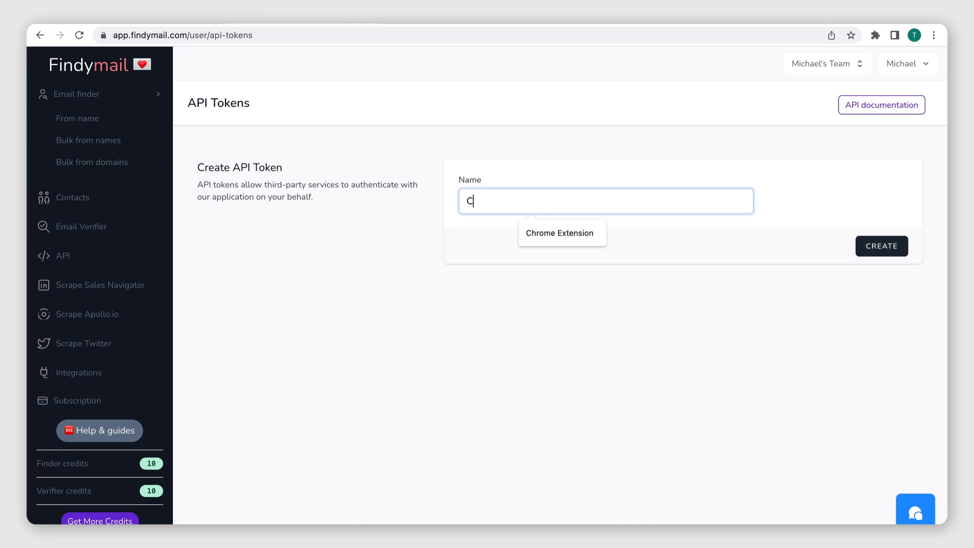
pyautogui.write('hrome Extensions')
pyautogui.click(502, 274)
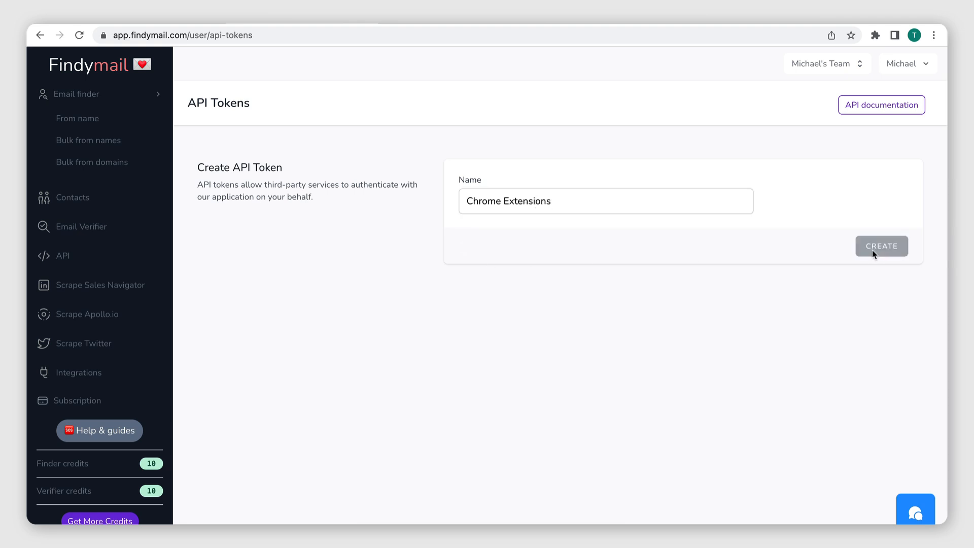
pyautogui.click(873, 249)
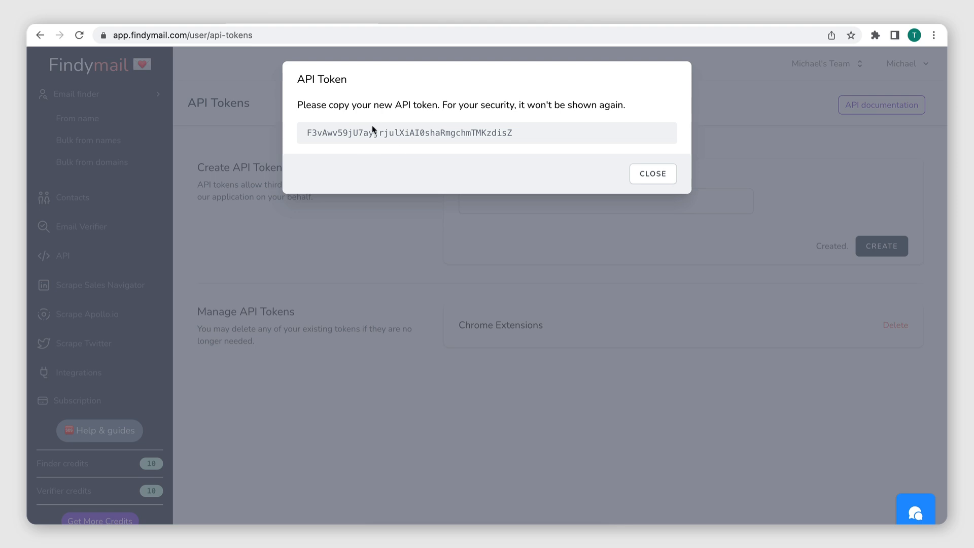
pyautogui.doubleClick(372, 132)
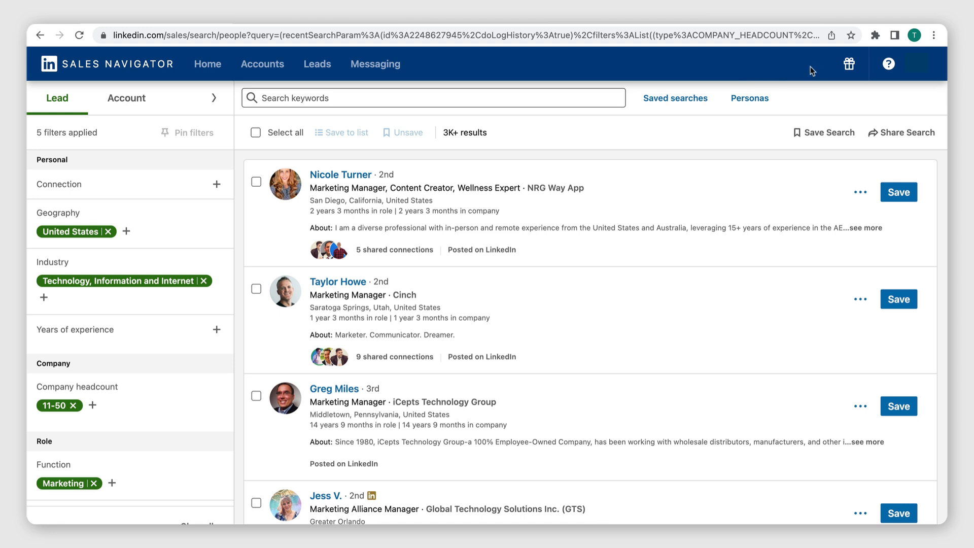
# - Log in to the Findymail extension on the Sales Navigator search by pasting the API key, and refresh the page
pyautogui.click(875, 35)
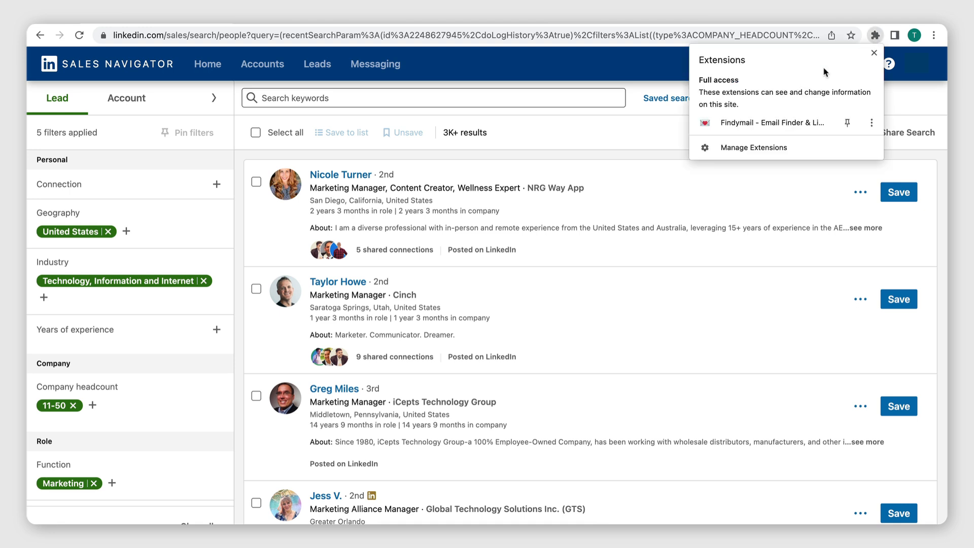
pyautogui.click(739, 122)
pyautogui.click(728, 109)
pyautogui.hotkey('ctrl', 'v')
pyautogui.click(759, 139)
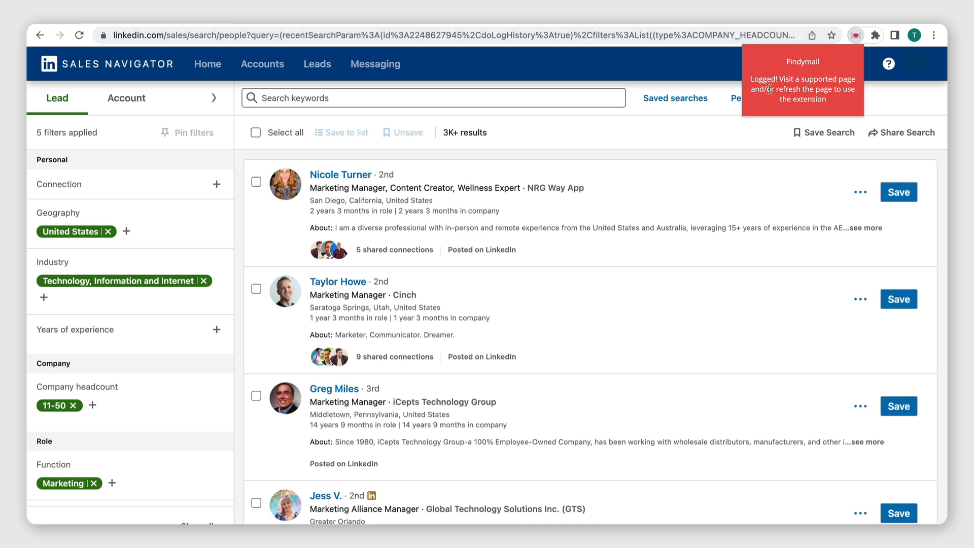
pyautogui.click(652, 132)
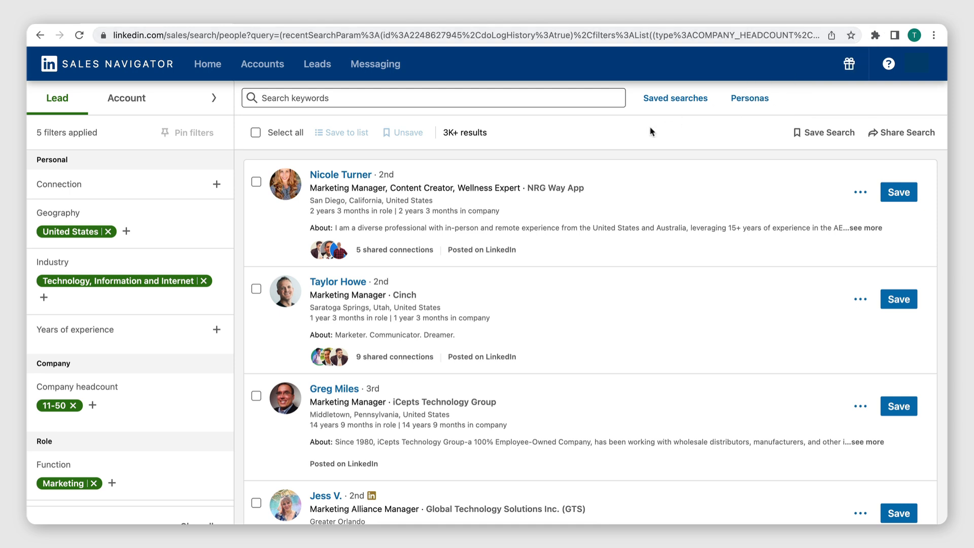
pyautogui.click(79, 36)
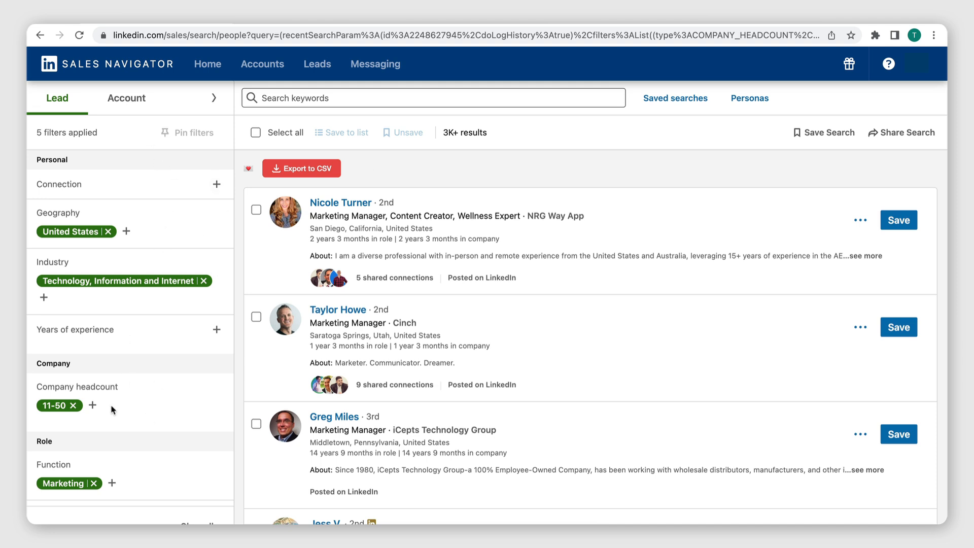
# - Add the 51-200 range to the company headcount filter of the lead search
pyautogui.click(92, 405)
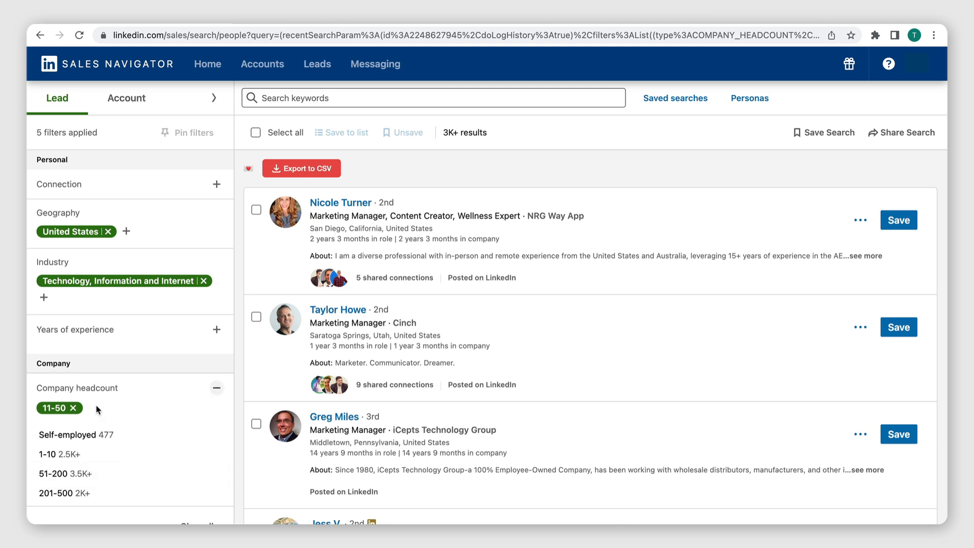
pyautogui.scroll(-1, 89, 459)
pyautogui.click(112, 452)
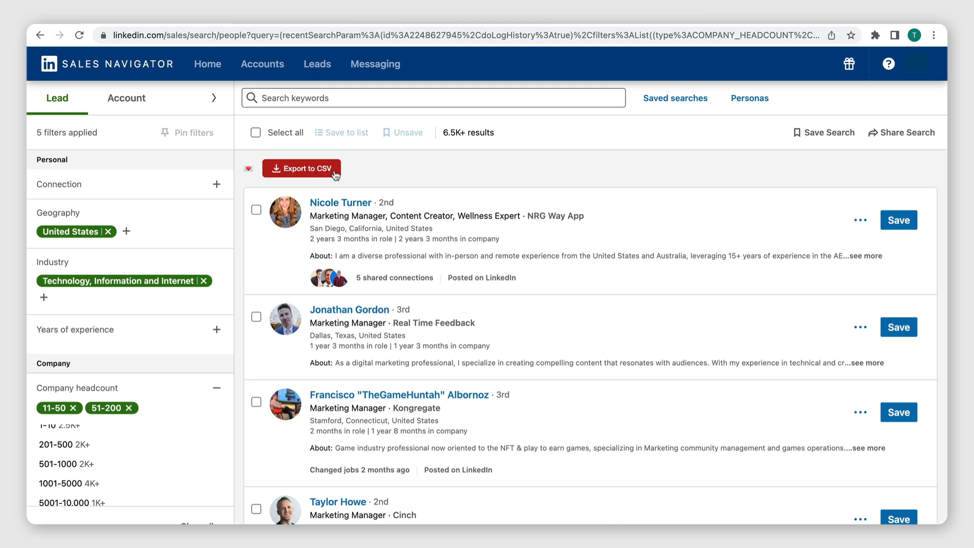
# - Export 10 people from the filtered lead search and save the finished CSV file
pyautogui.click(305, 171)
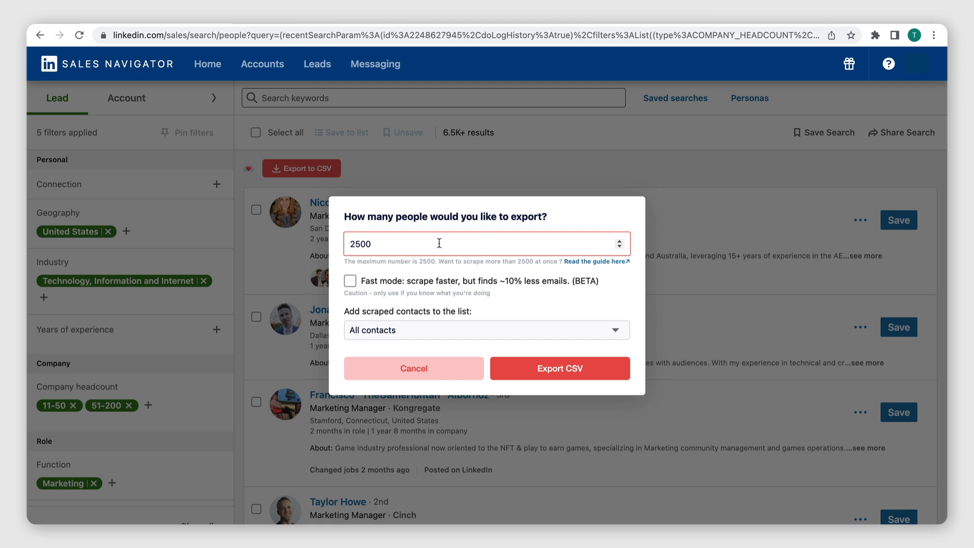
pyautogui.doubleClick(378, 250)
pyautogui.write('10')
pyautogui.click(553, 376)
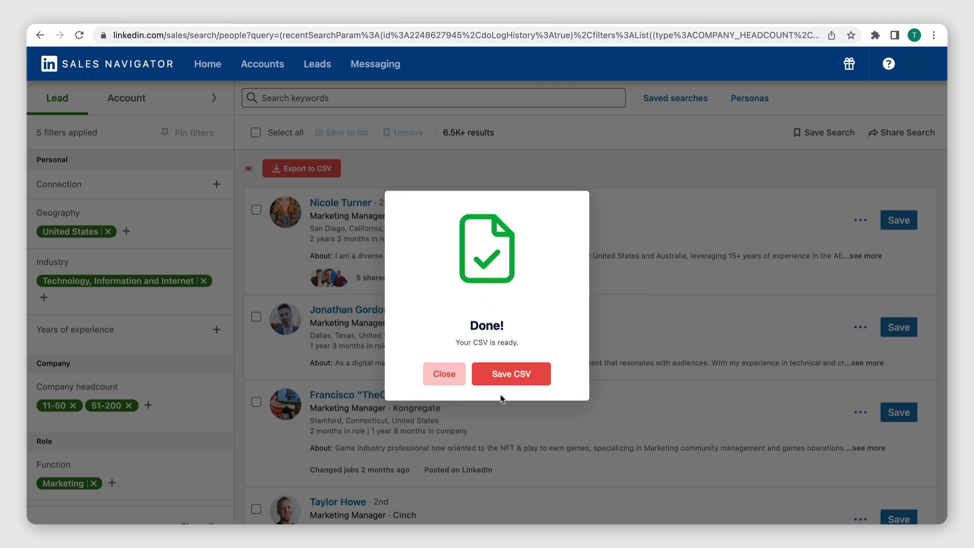
pyautogui.click(511, 375)
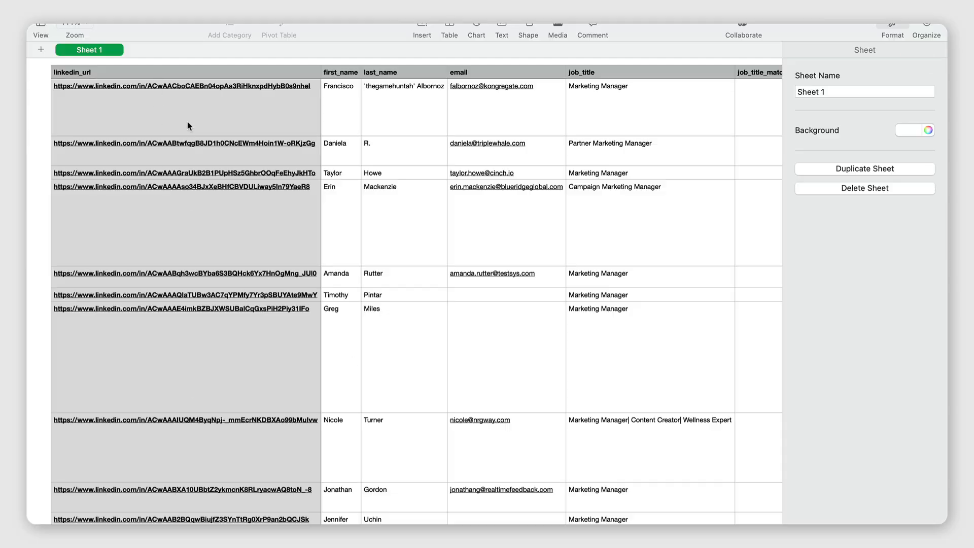
# - Examine the LinkedIn URL, name, email and job title columns in the exported spreadsheet
pyautogui.scroll(5, 150, 118)
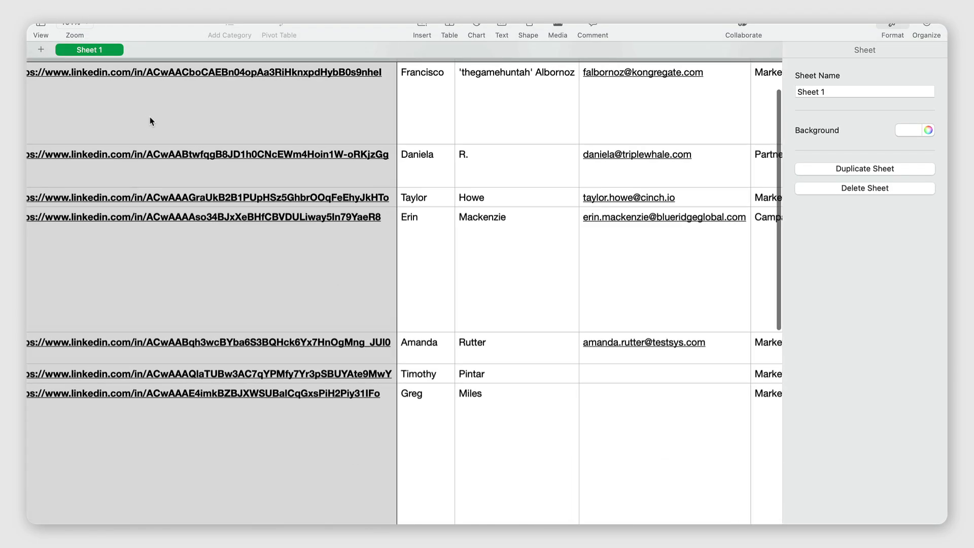
pyautogui.scroll(3, 151, 117)
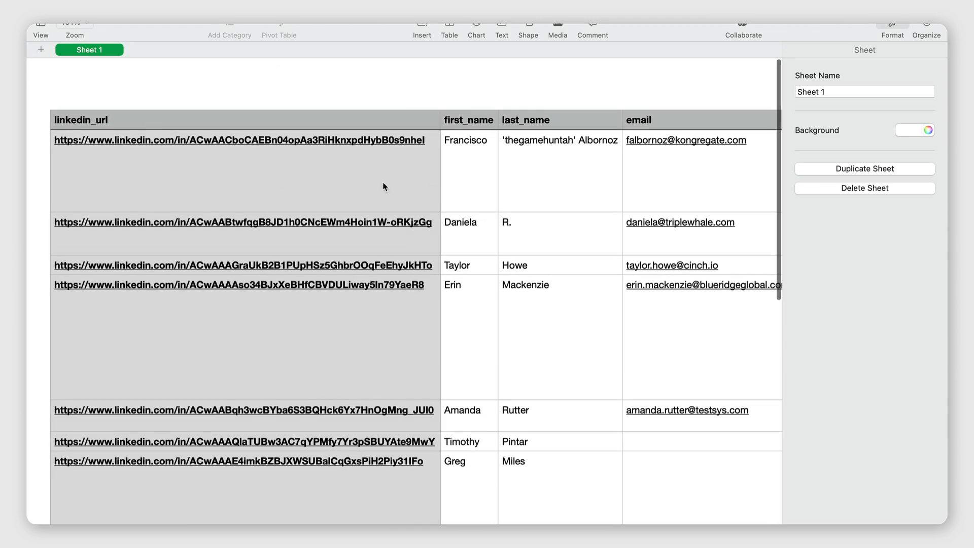
pyautogui.hscroll(5, 391, 186)
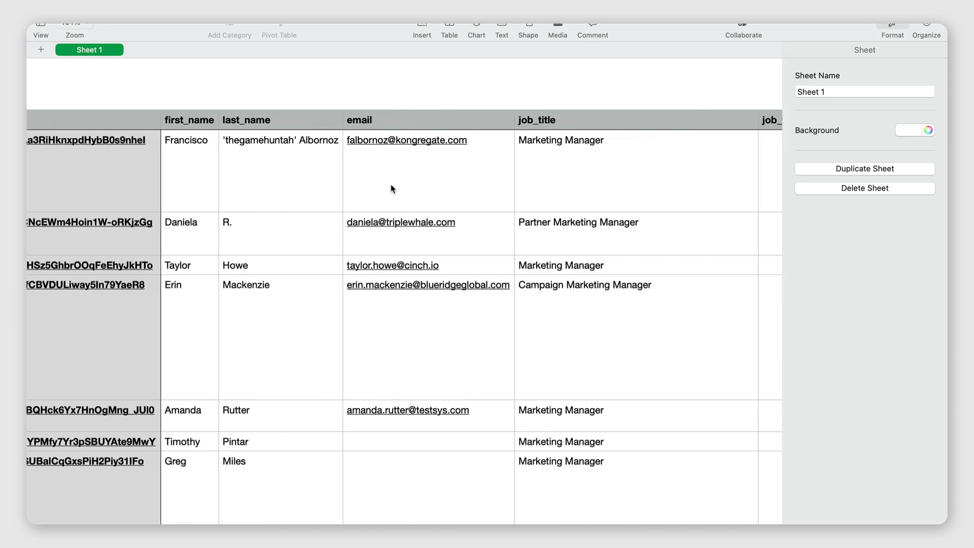
# - Examine the company, company size, domain, industry match, Sales Navigator URL, open InMail and summary columns in the exported spreadsheet
pyautogui.hscroll(3, 286, 160)
pyautogui.hscroll(1, 287, 161)
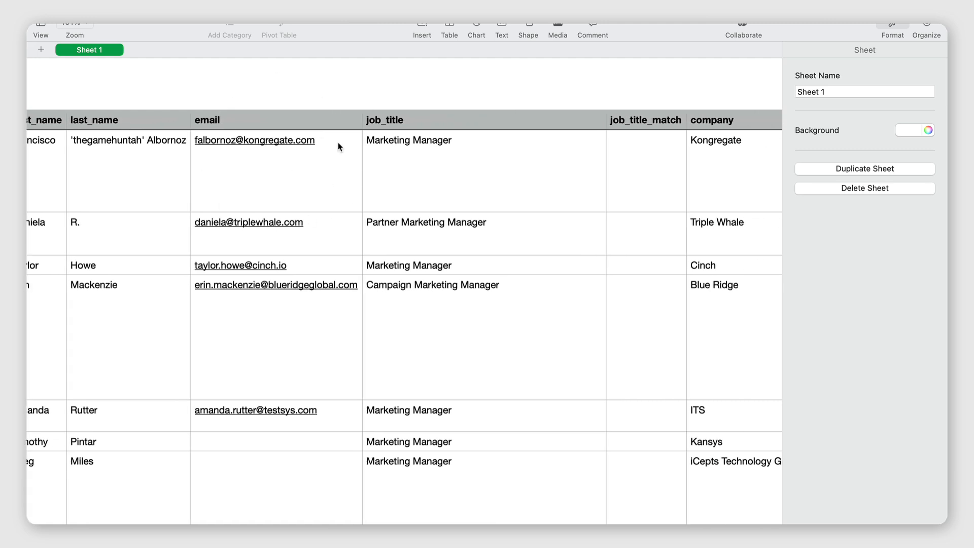
pyautogui.scroll(-2, 315, 467)
pyautogui.hscroll(10, 417, 391)
pyautogui.hscroll(12, 446, 200)
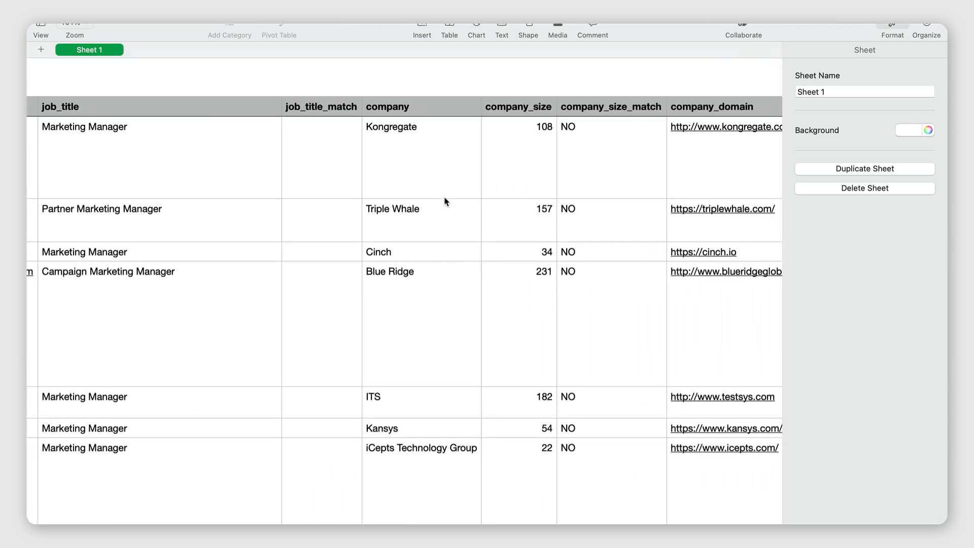
pyautogui.hscroll(20, 417, 218)
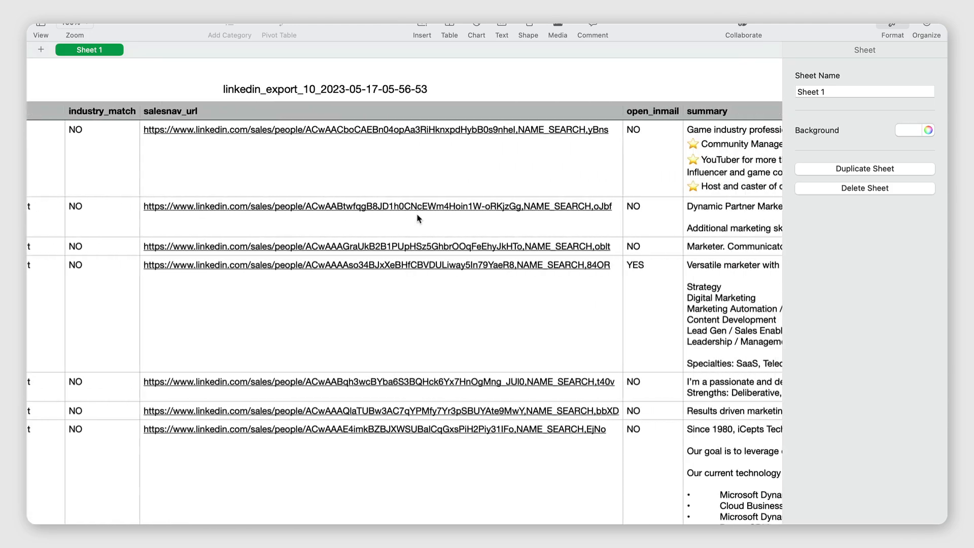
pyautogui.hscroll(-20, 417, 219)
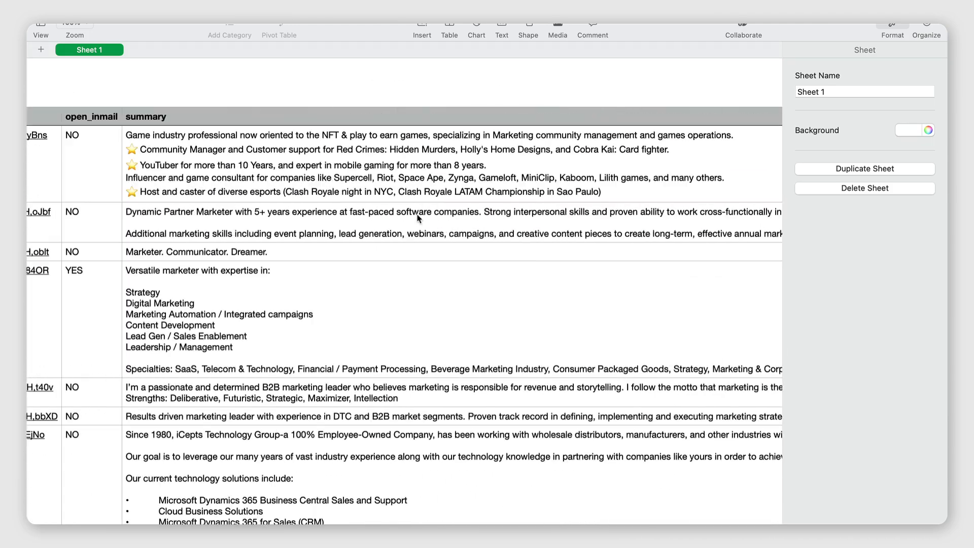
pyautogui.hscroll(-10, 417, 219)
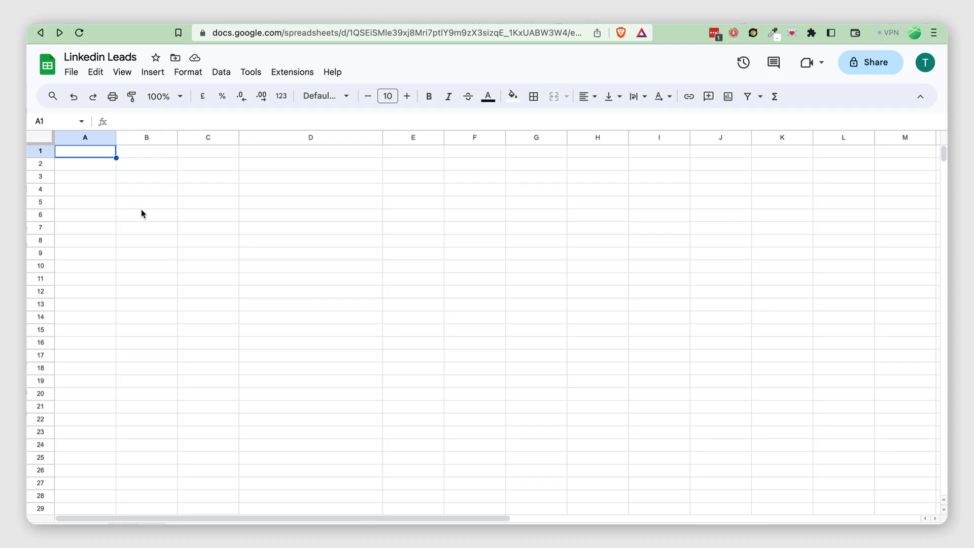
pyautogui.click(72, 72)
pyautogui.click(96, 131)
pyautogui.click(392, 159)
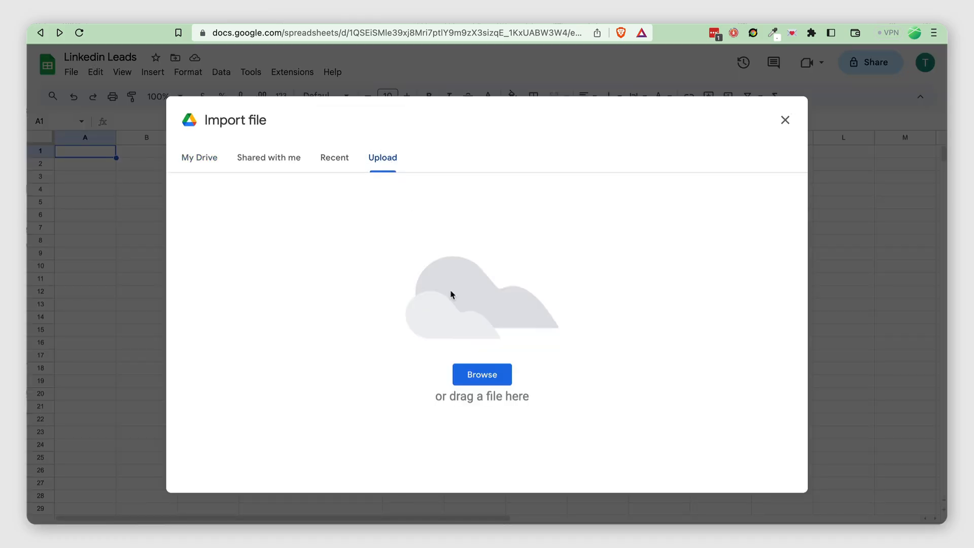
pyautogui.click(478, 374)
pyautogui.click(747, 390)
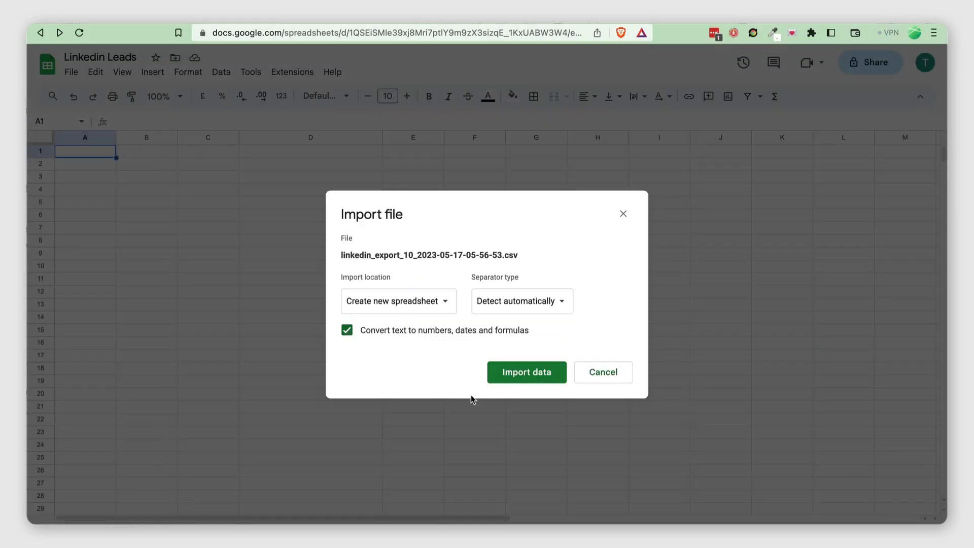
# - Set the import location to insert new sheet(s) and import the CSV data
pyautogui.click(406, 306)
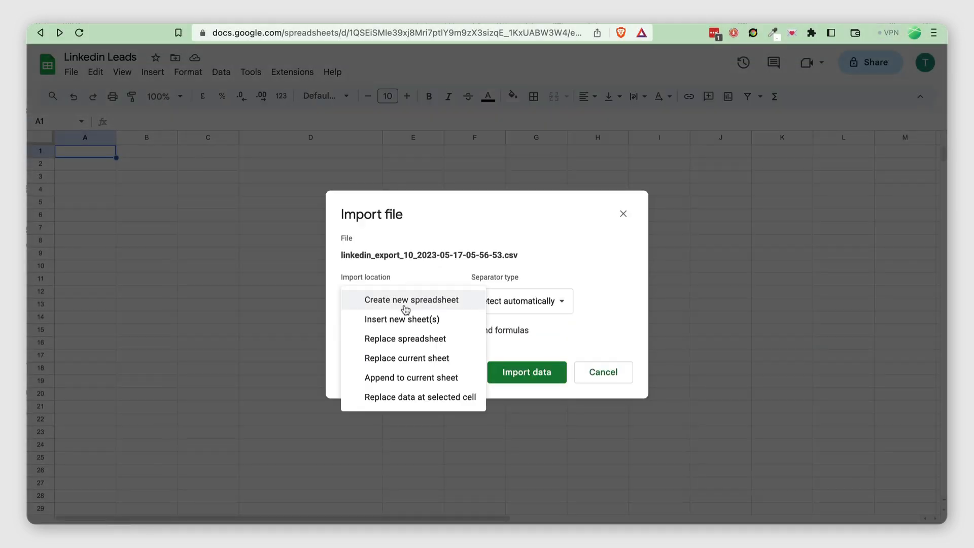
pyautogui.click(406, 320)
pyautogui.click(511, 372)
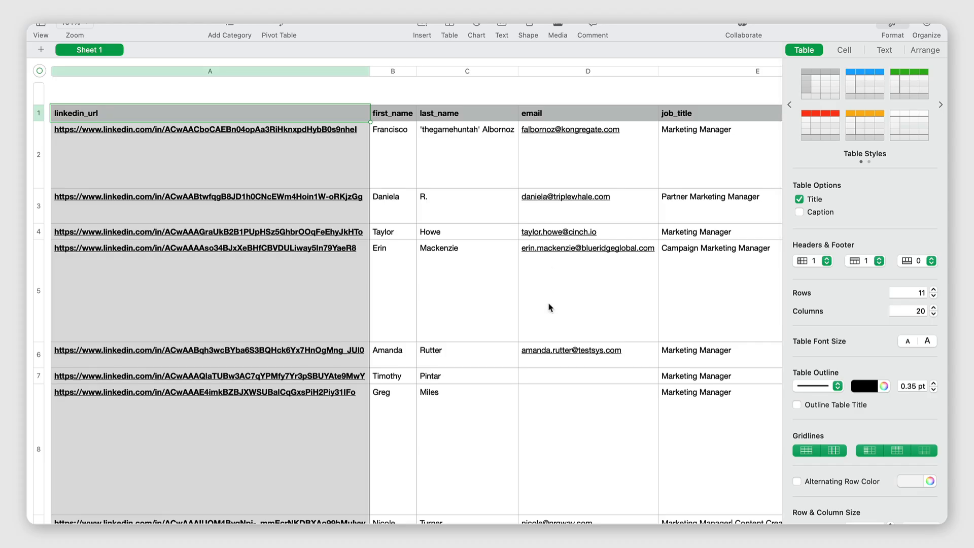
pyautogui.scroll(-3, 550, 307)
pyautogui.scroll(-4, 550, 307)
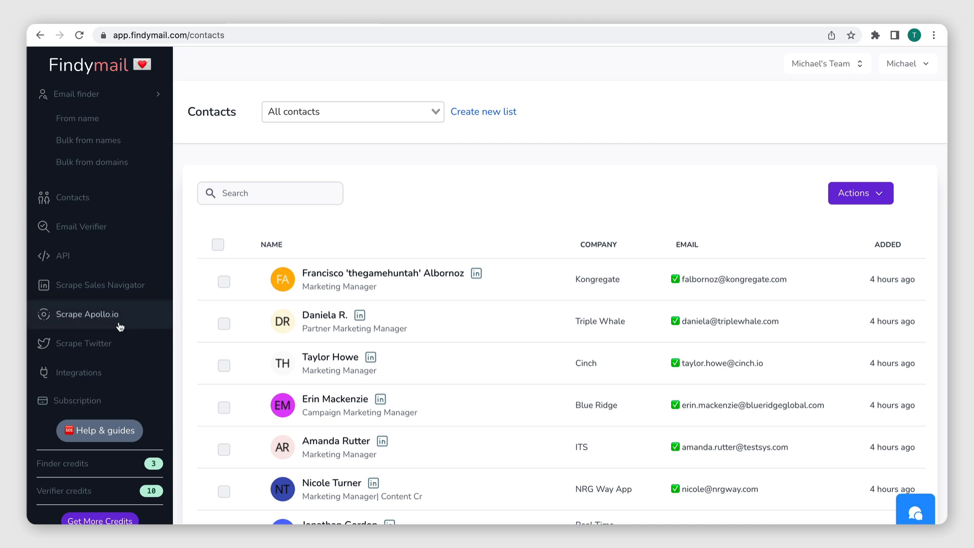
# - In Findymail, review the available integrations and open the email finder that searches from a name
pyautogui.click(109, 374)
pyautogui.scroll(-2, 746, 412)
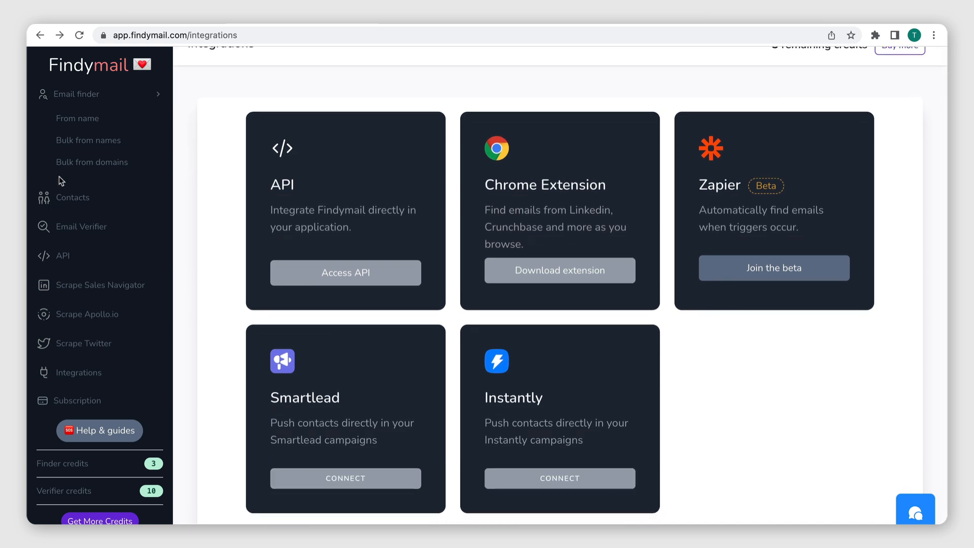
pyautogui.click(86, 121)
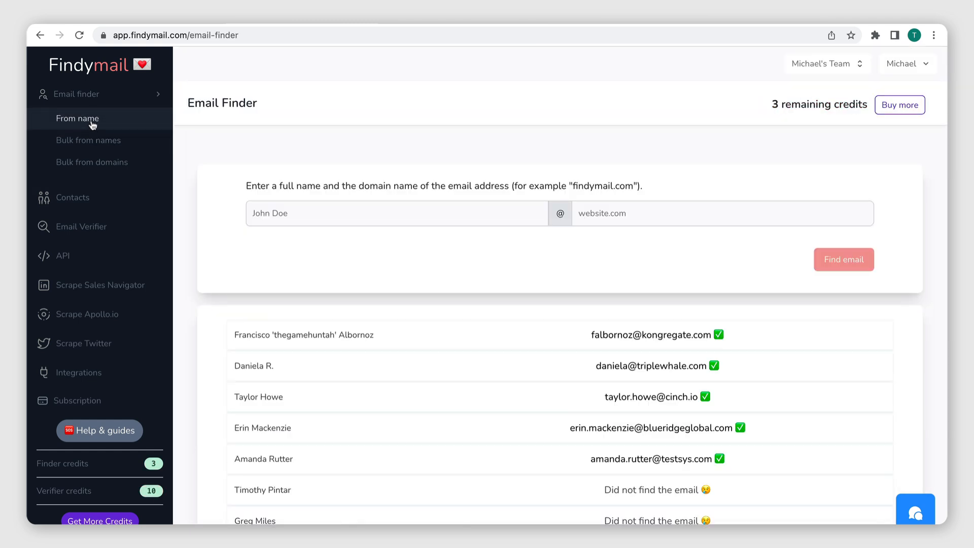